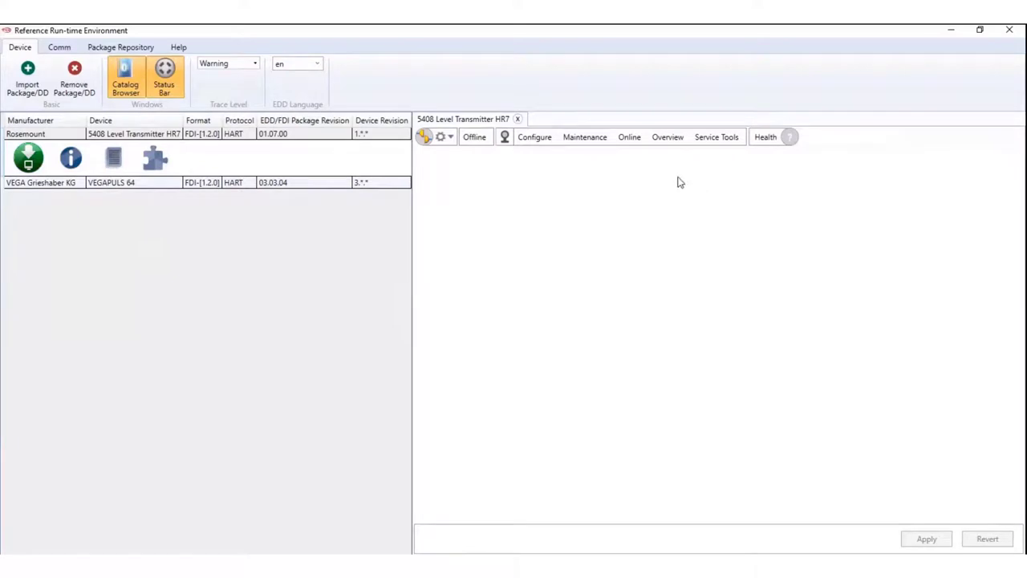
Examine the 5408 Level Transmitter HR7's overview page and its overview values in the online tree, and close the device.
{"action": "left_click", "coordinate": [657, 138]}
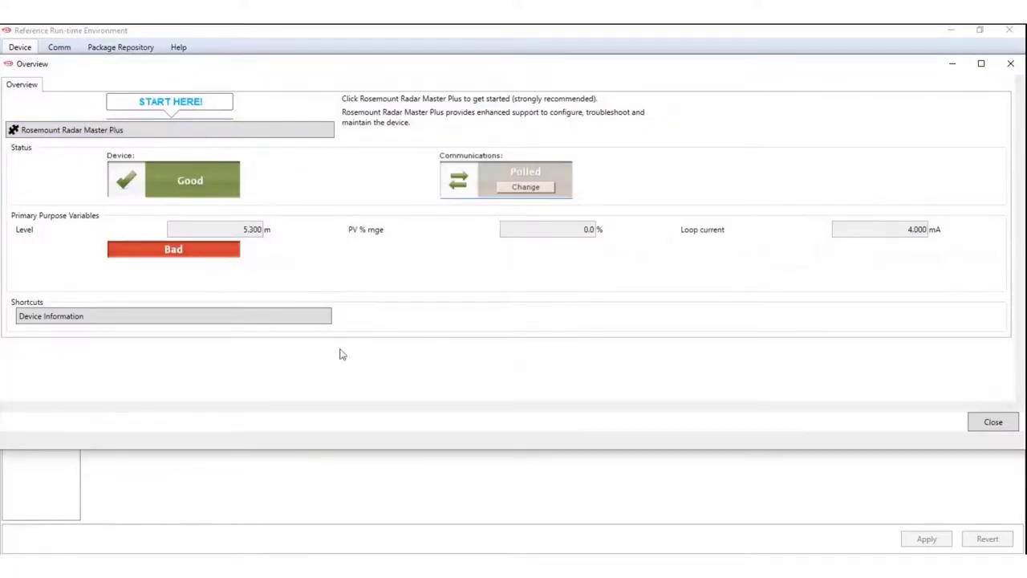
{"action": "key", "text": "Escape"}
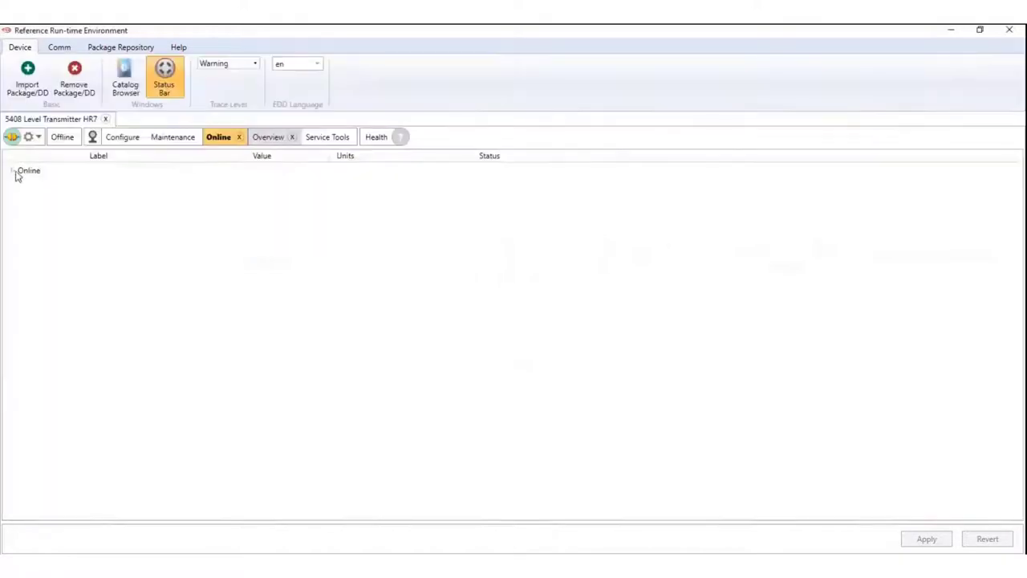
{"action": "left_click", "coordinate": [12, 171]}
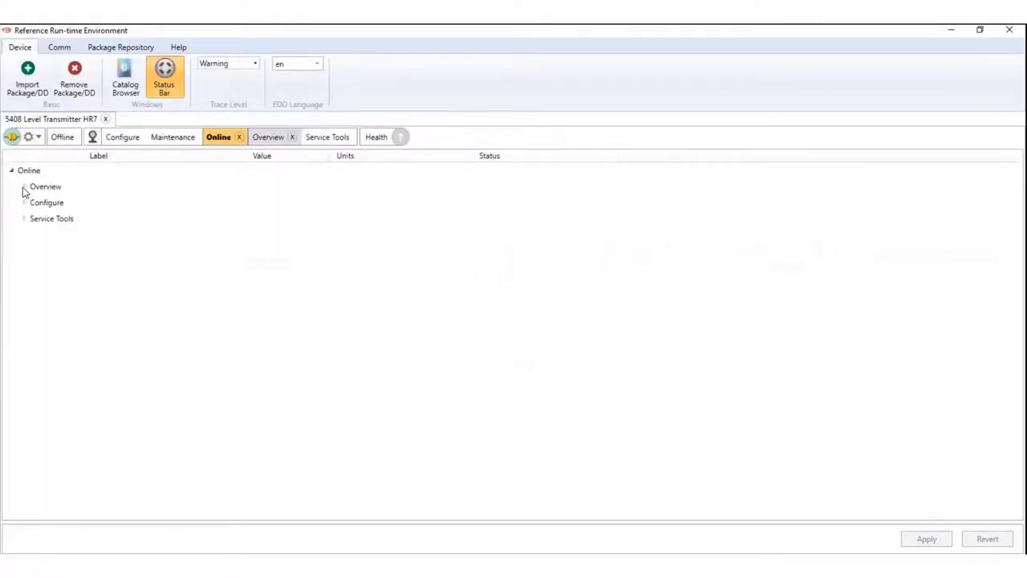
{"action": "left_click", "coordinate": [23, 187]}
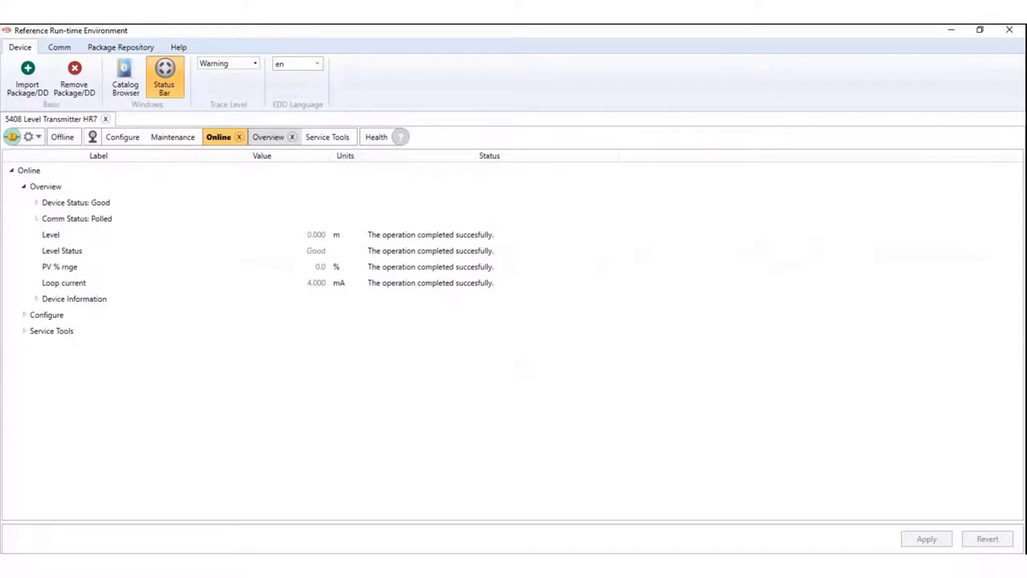
{"action": "left_click", "coordinate": [105, 119]}
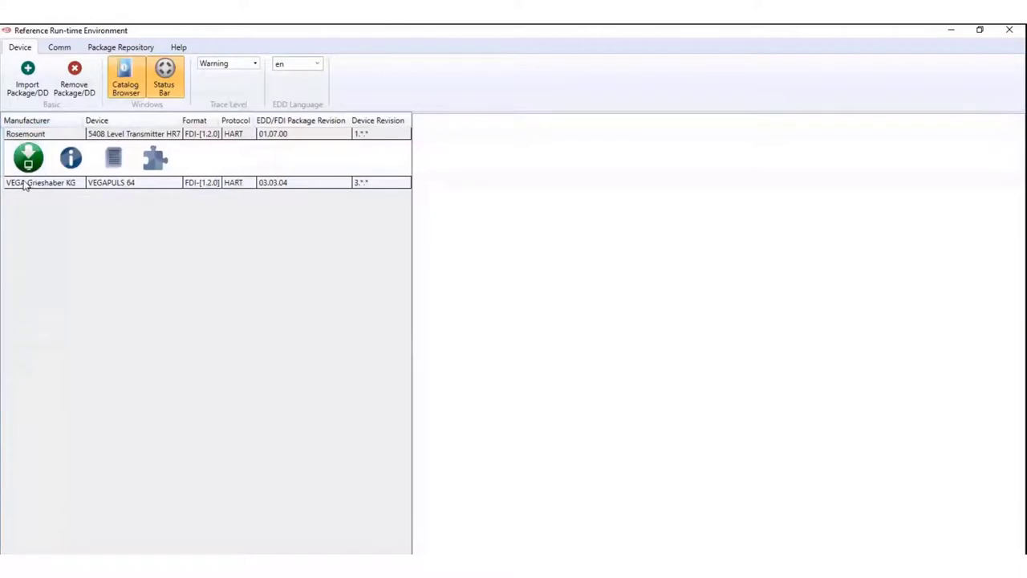
Open the VEGAPULS 64 device from the catalog and view its online measured values.
{"action": "left_click", "coordinate": [28, 180]}
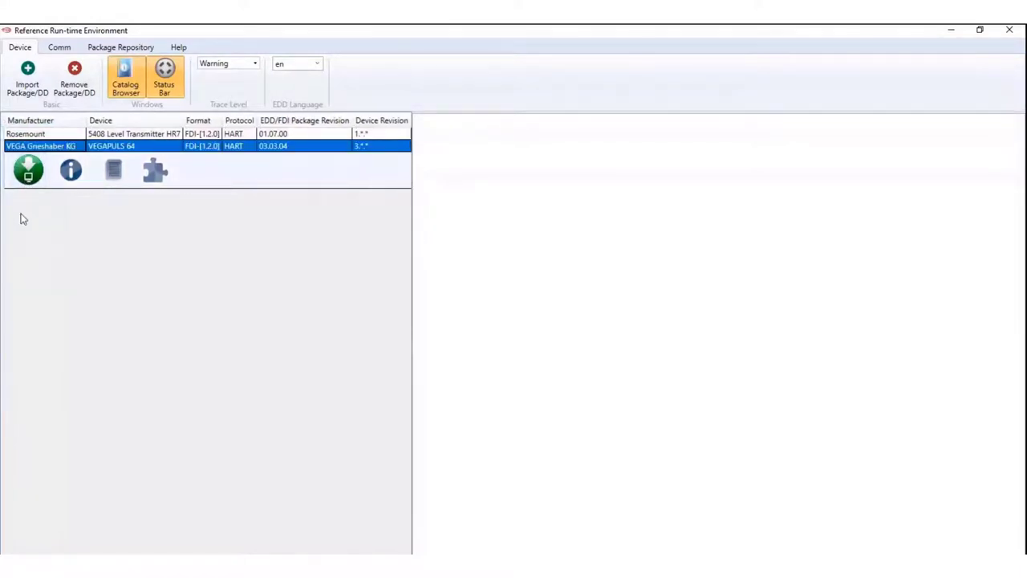
{"action": "left_click", "coordinate": [27, 175]}
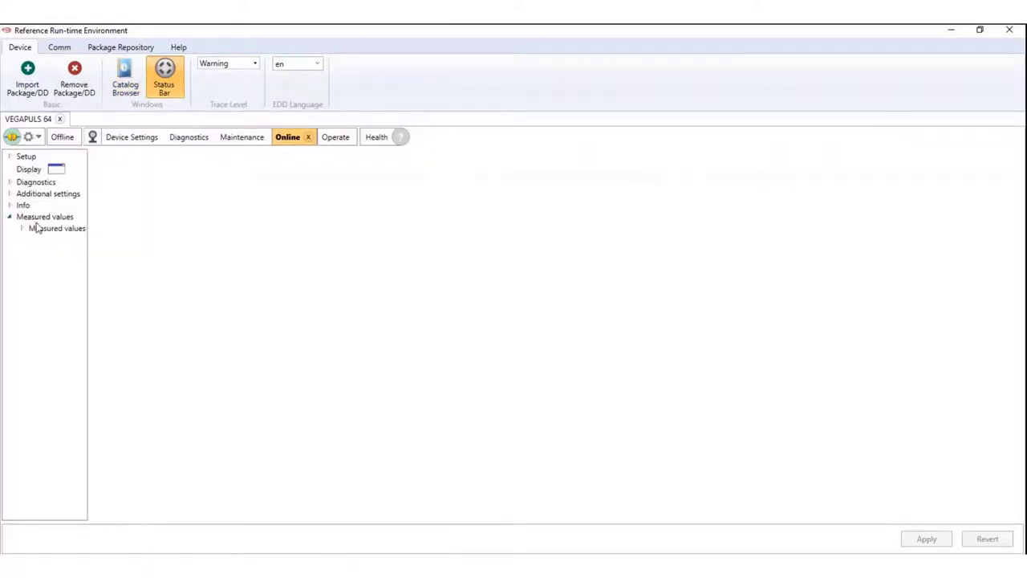
{"action": "left_click", "coordinate": [23, 230]}
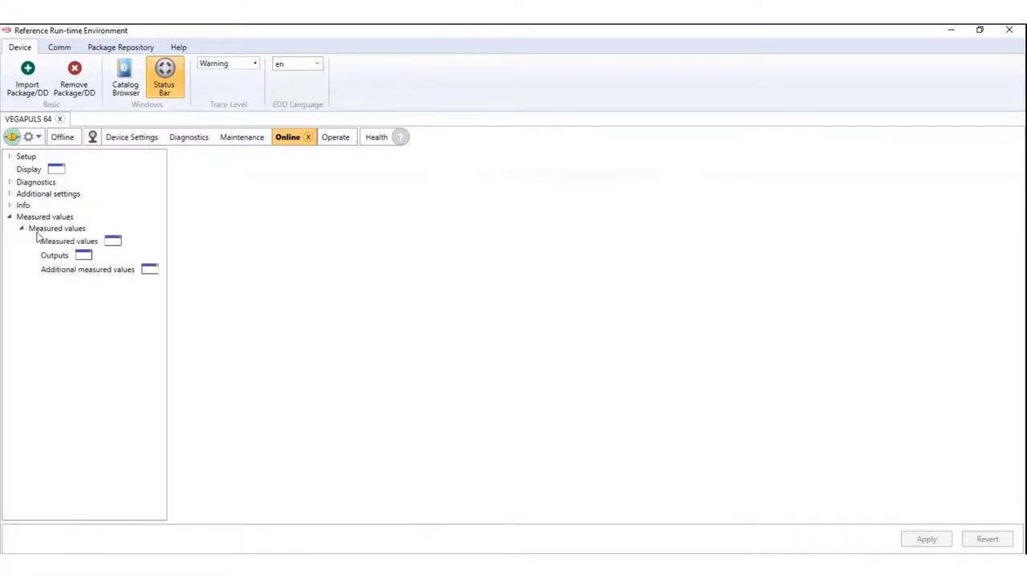
{"action": "left_click", "coordinate": [49, 243]}
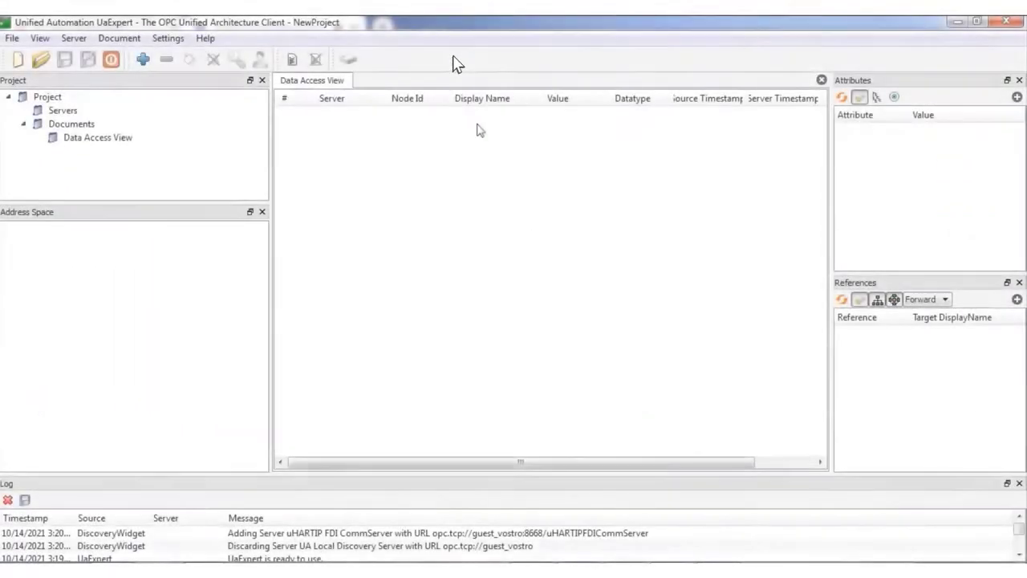
In UaExpert, add the recently used FDI Information Model Server without security to the project and connect to it.
{"action": "left_click", "coordinate": [143, 59]}
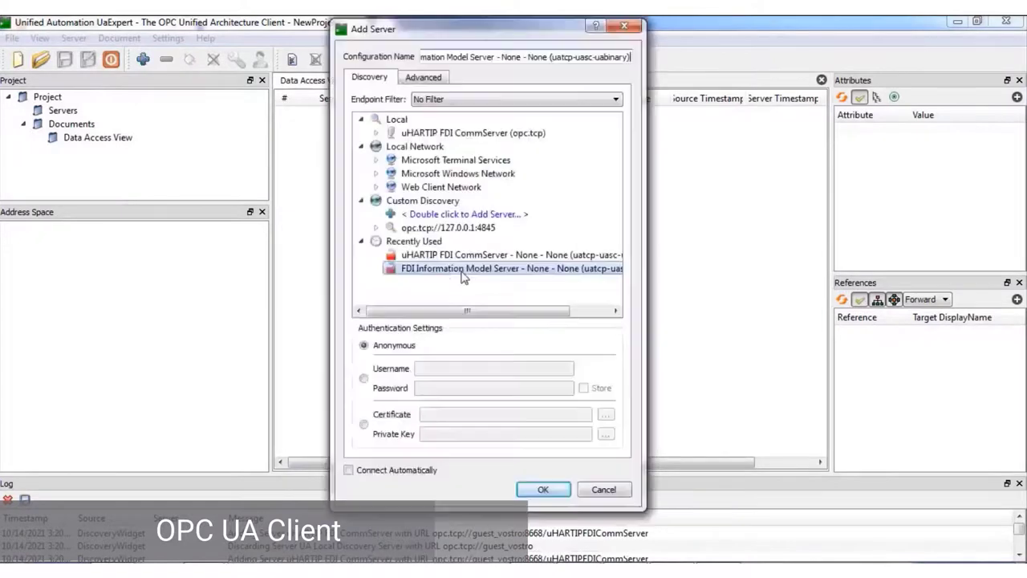
{"action": "left_click", "coordinate": [538, 466]}
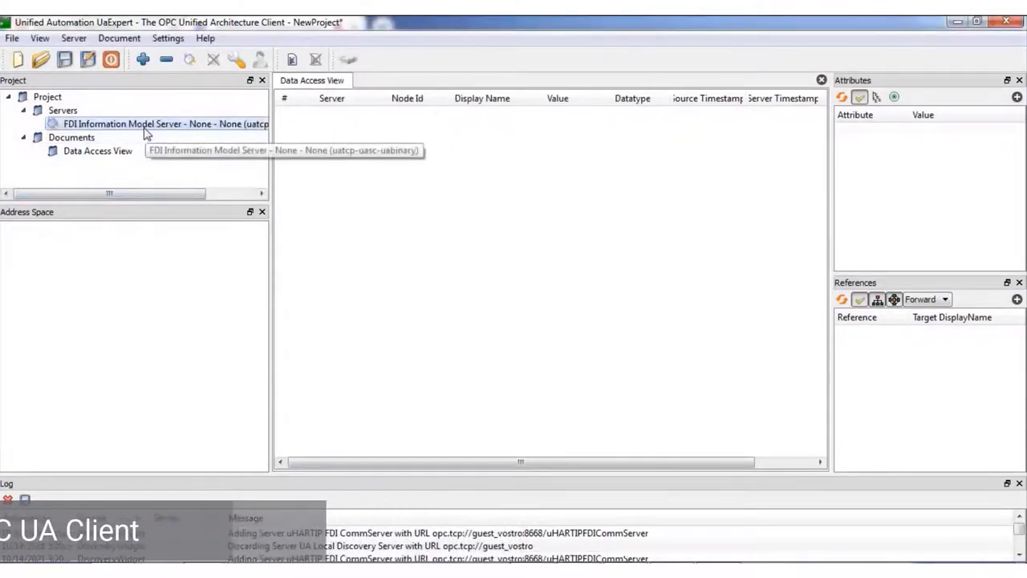
{"action": "right_click", "coordinate": [146, 132]}
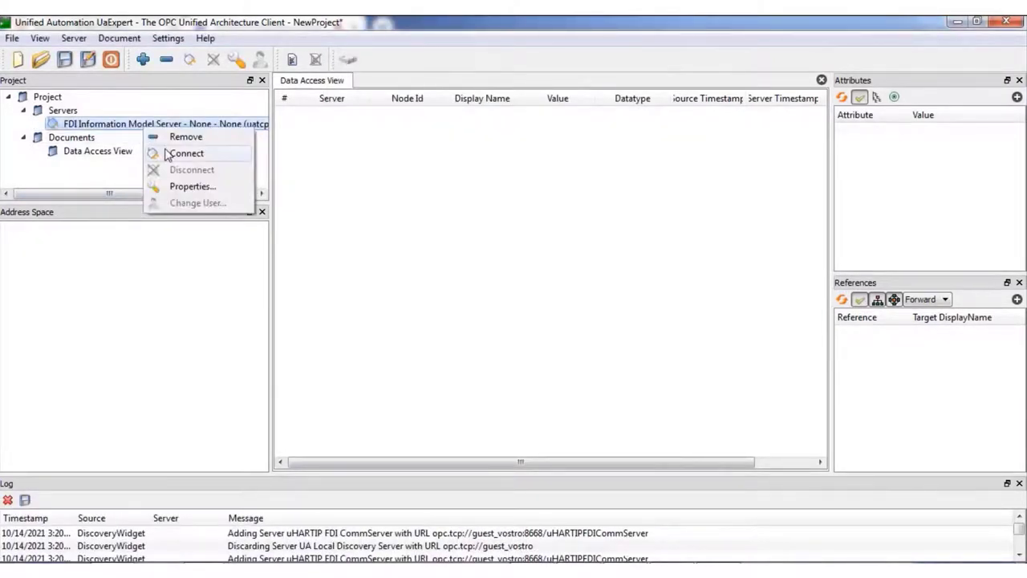
{"action": "left_click", "coordinate": [164, 153]}
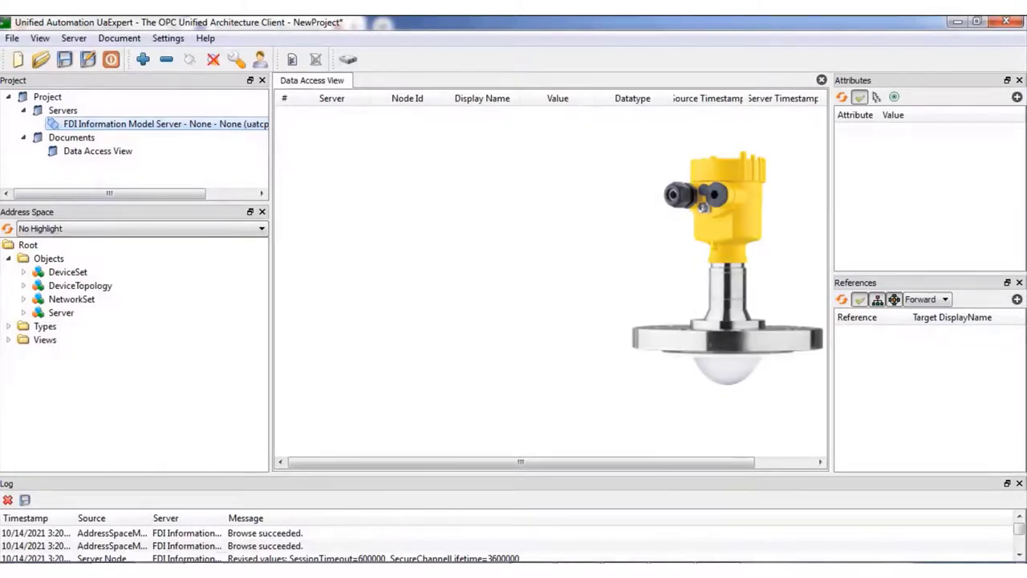
Expand DeviceSet down to the online ParameterSet of the VEGAPULS 64 in the address space.
{"action": "left_click", "coordinate": [25, 273]}
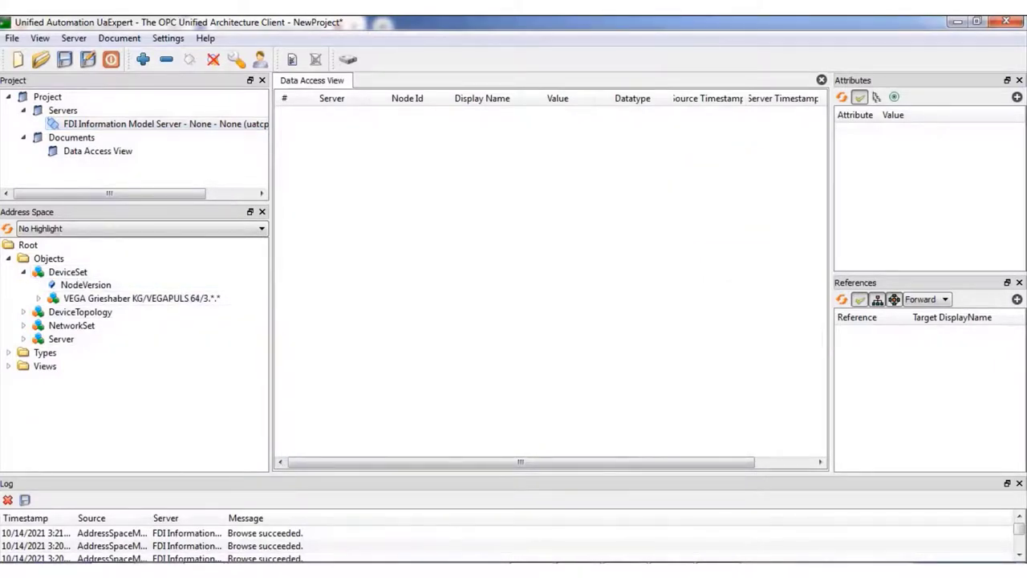
{"action": "left_click", "coordinate": [39, 298]}
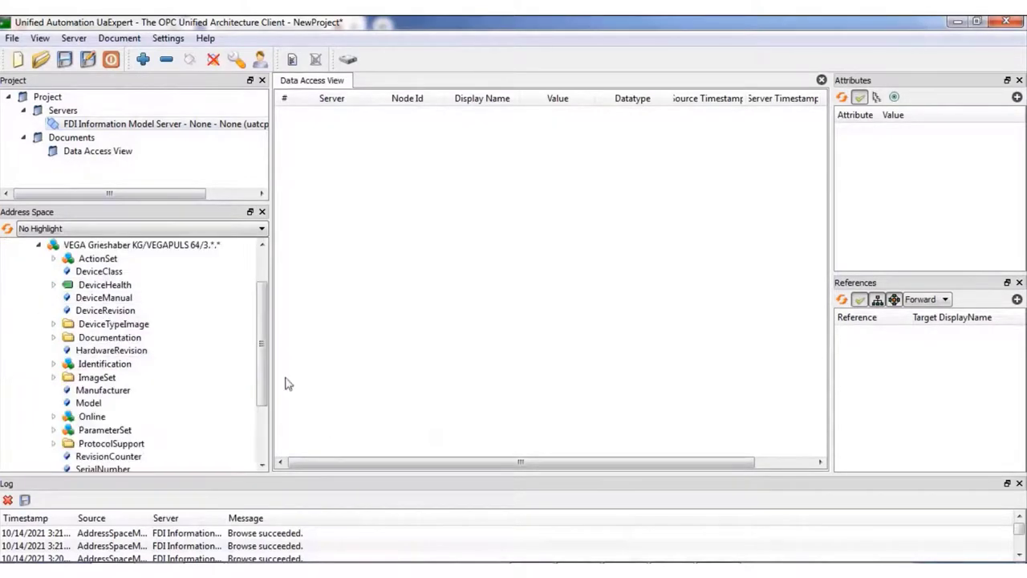
{"action": "left_click_drag", "start_coordinate": [264, 348], "coordinate": [265, 371]}
{"action": "left_click", "coordinate": [53, 377]}
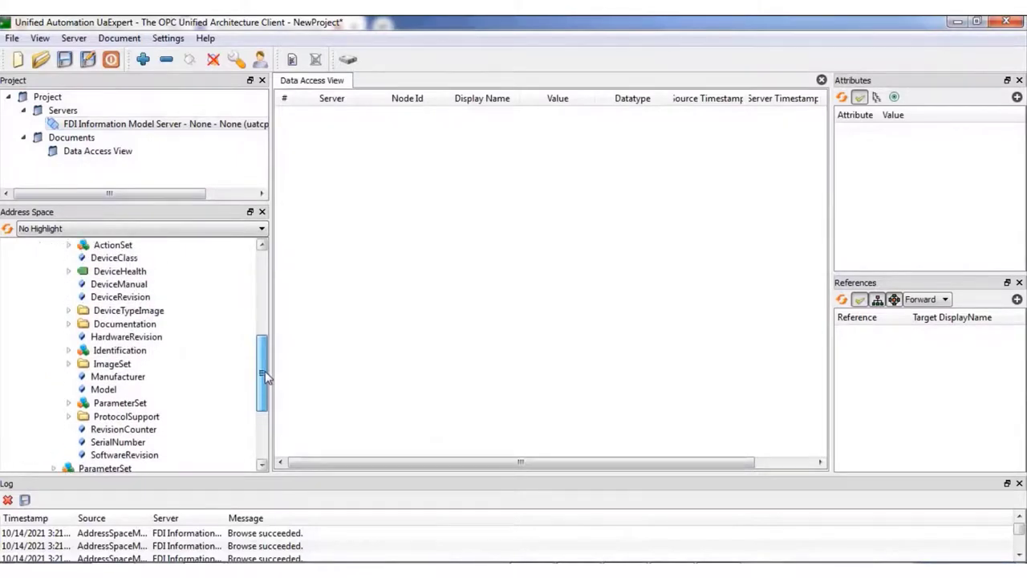
{"action": "left_click", "coordinate": [69, 403]}
Search the VEGAPULS 64's online parameters for the Filling height entries.
{"action": "mouse_move", "coordinate": [263, 261]}
{"action": "left_mouse_down"}
{"action": "mouse_move", "coordinate": [265, 289]}
{"action": "mouse_move", "coordinate": [264, 265]}
{"action": "left_mouse_up"}
{"action": "left_click", "coordinate": [261, 258]}
{"action": "left_click", "coordinate": [261, 258]}
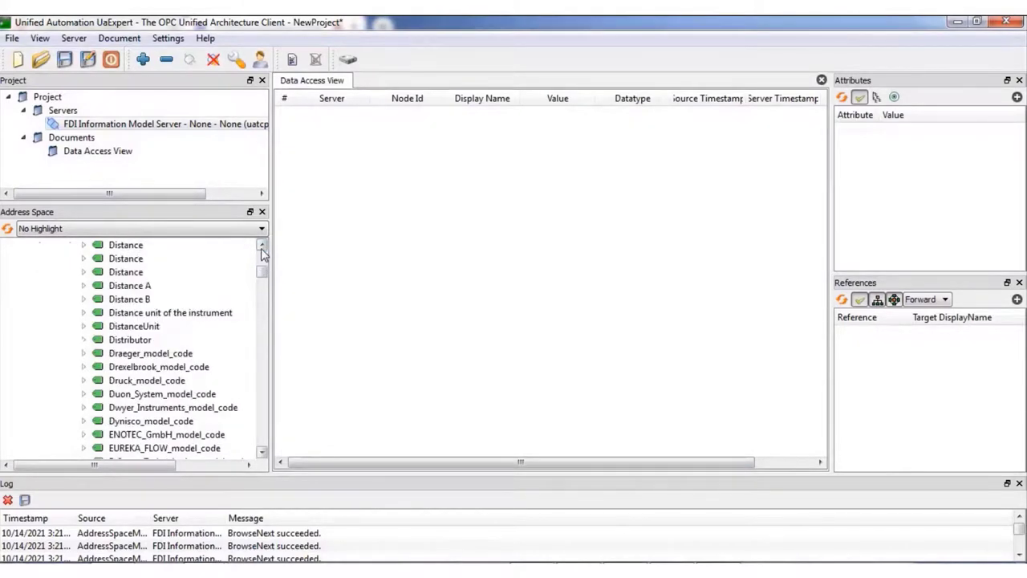
{"action": "left_click", "coordinate": [262, 245]}
{"action": "left_click", "coordinate": [261, 245]}
{"action": "left_click", "coordinate": [263, 251]}
{"action": "left_click", "coordinate": [263, 251]}
{"action": "left_click", "coordinate": [262, 429]}
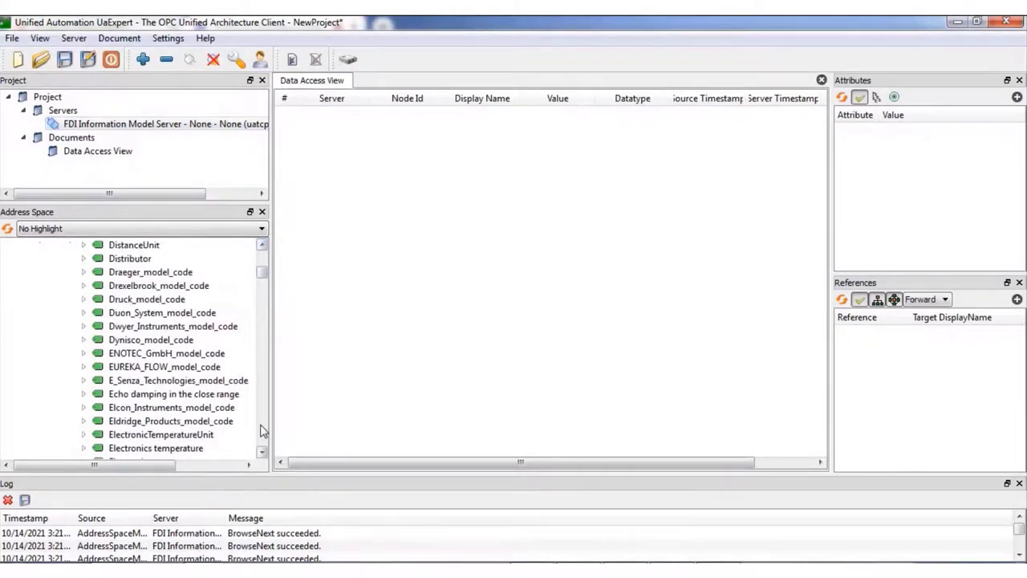
{"action": "left_click", "coordinate": [261, 429]}
{"action": "left_click_drag", "start_coordinate": [262, 450], "coordinate": [262, 450]}
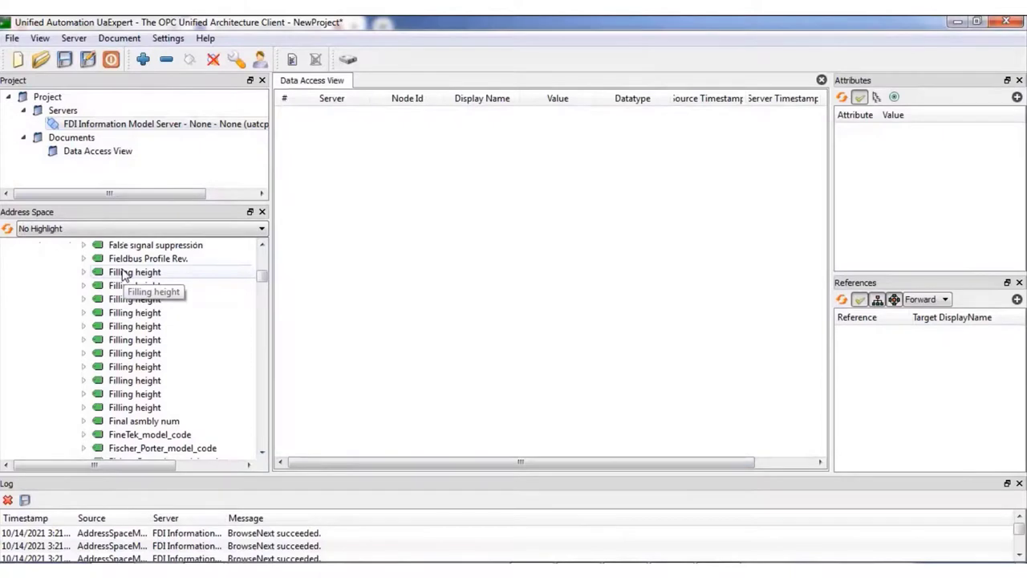
Expand the Filling height parameters one after another to inspect their child properties.
{"action": "left_click", "coordinate": [83, 287]}
{"action": "left_click", "coordinate": [83, 286]}
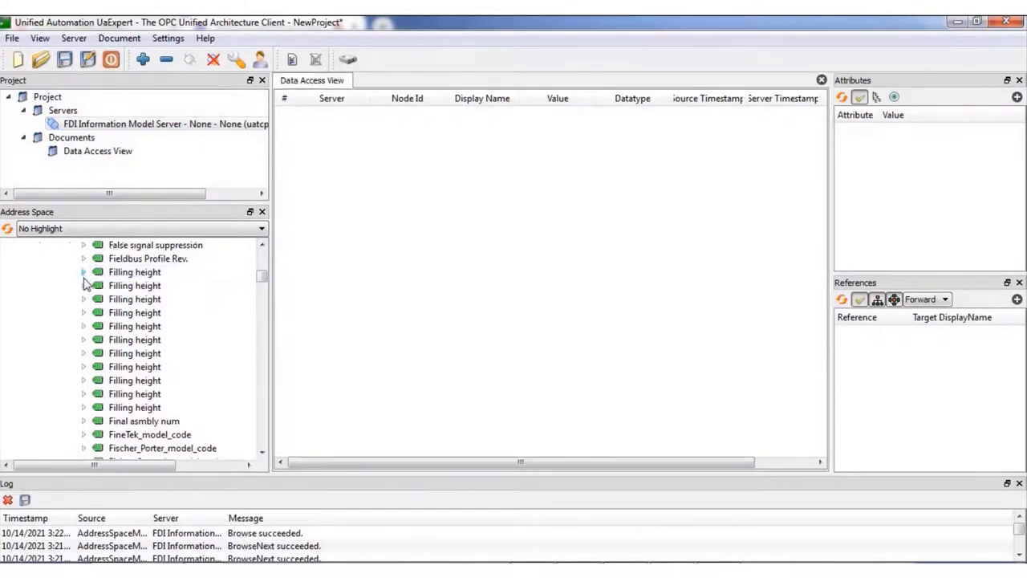
{"action": "left_click", "coordinate": [84, 299]}
{"action": "left_click", "coordinate": [84, 339]}
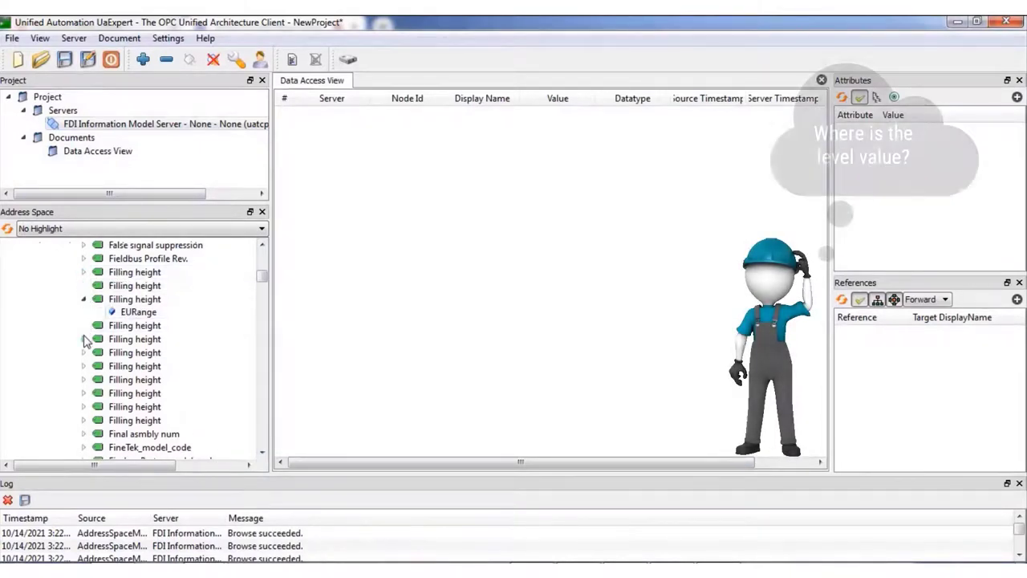
{"action": "left_click", "coordinate": [83, 365]}
{"action": "left_click", "coordinate": [84, 393]}
{"action": "left_click", "coordinate": [84, 419]}
Add the varLevelClassification and varLevelUSL Filling height nodes to the Data Access View.
{"action": "scroll", "coordinate": [137, 417], "scroll_direction": "down", "scroll_amount": 1}
{"action": "left_click", "coordinate": [135, 390]}
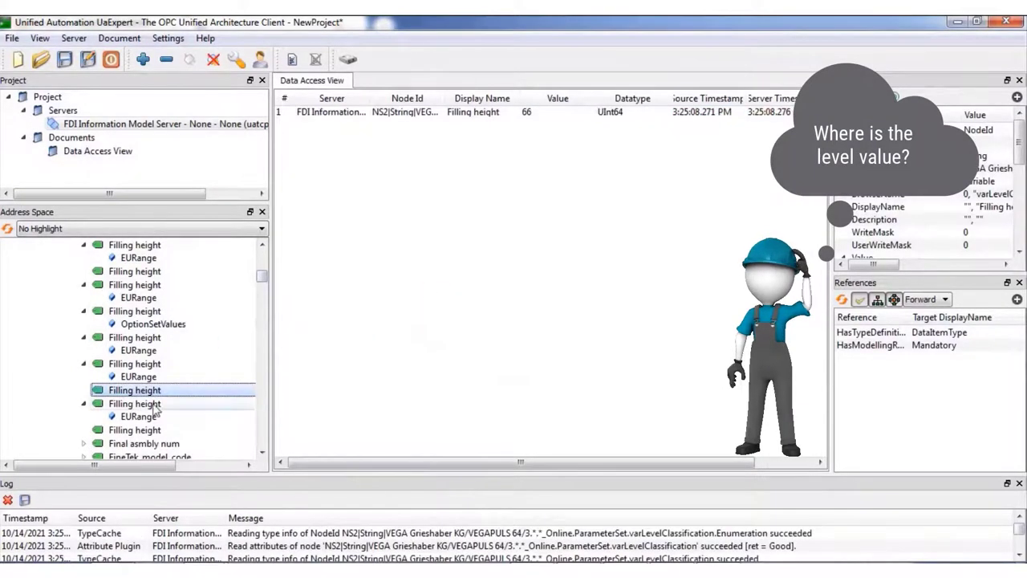
{"action": "left_click_drag", "start_coordinate": [152, 405], "coordinate": [402, 341]}
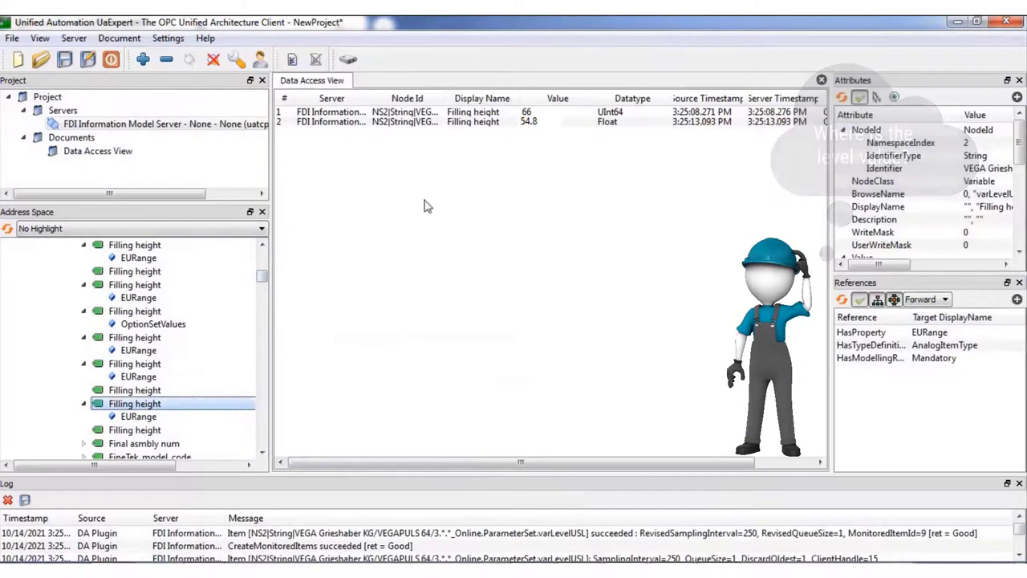
Remove the UInt64 Filling height node from the Data Access View.
{"action": "left_click", "coordinate": [423, 113]}
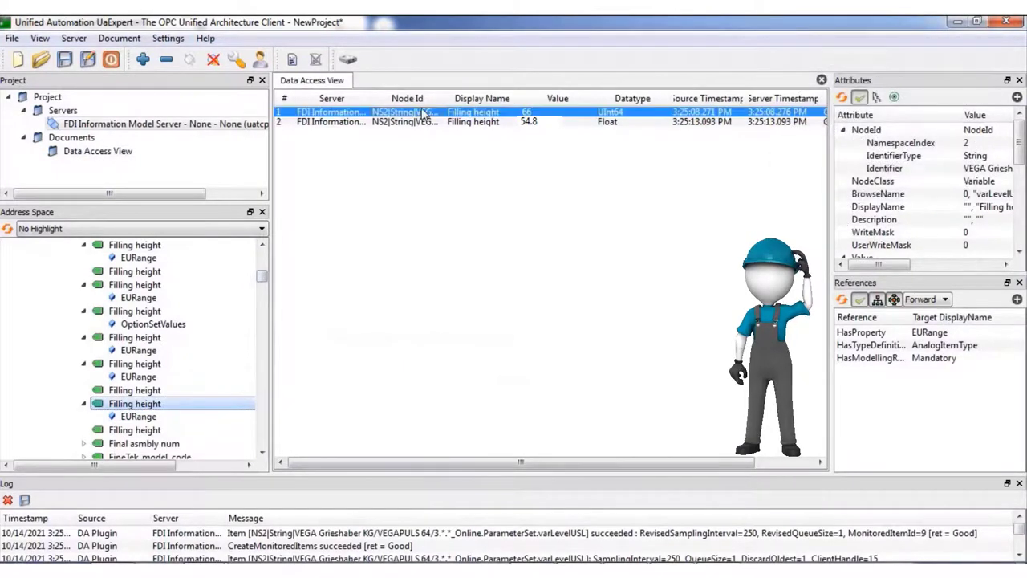
{"action": "right_click", "coordinate": [423, 113]}
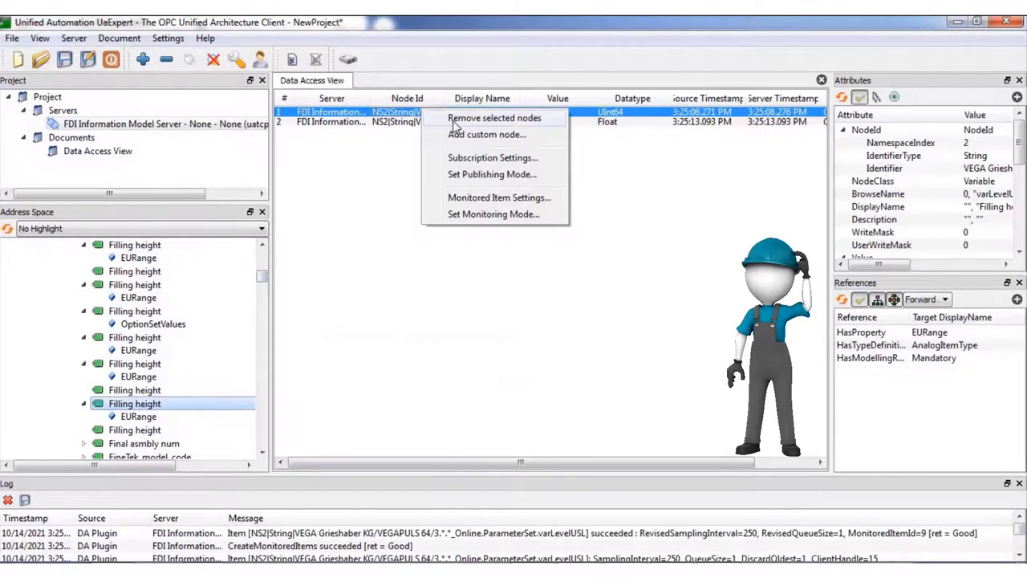
{"action": "left_click", "coordinate": [455, 120]}
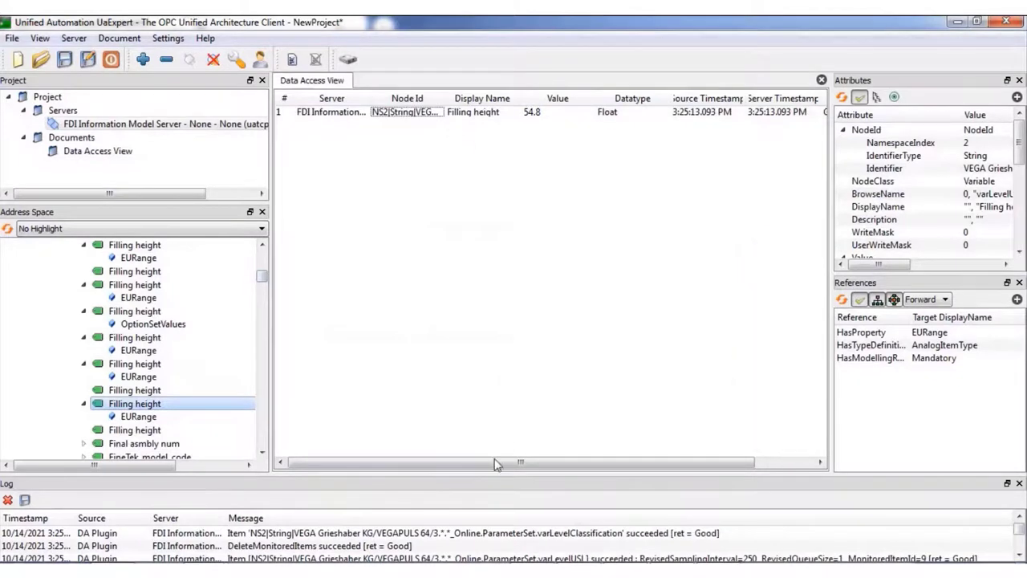
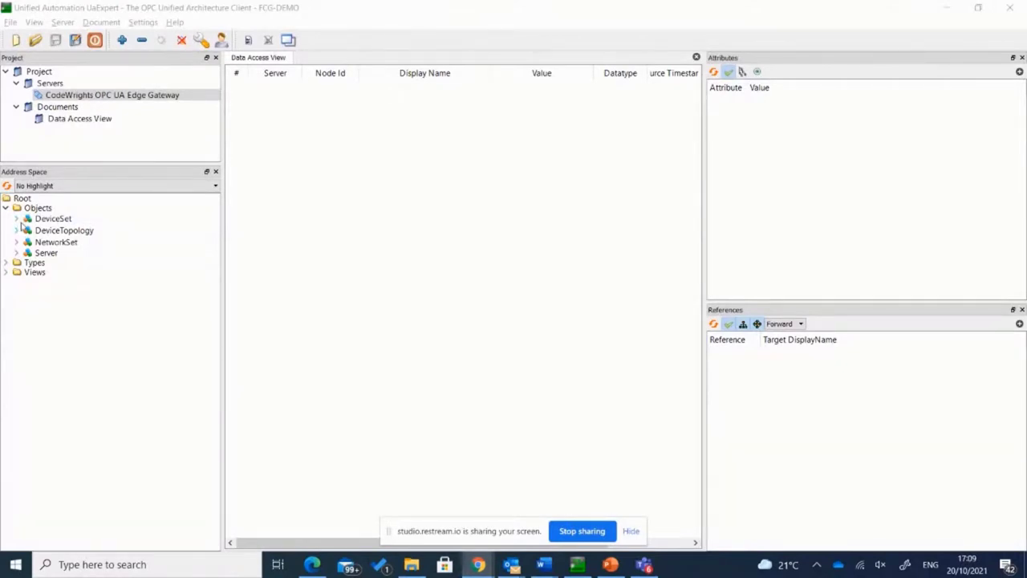
Expand the 5408 Level Transmitter HR6 under DeviceSet and add its Manufacturer and Model nodes to the Data Access View.
{"action": "left_click", "coordinate": [18, 221]}
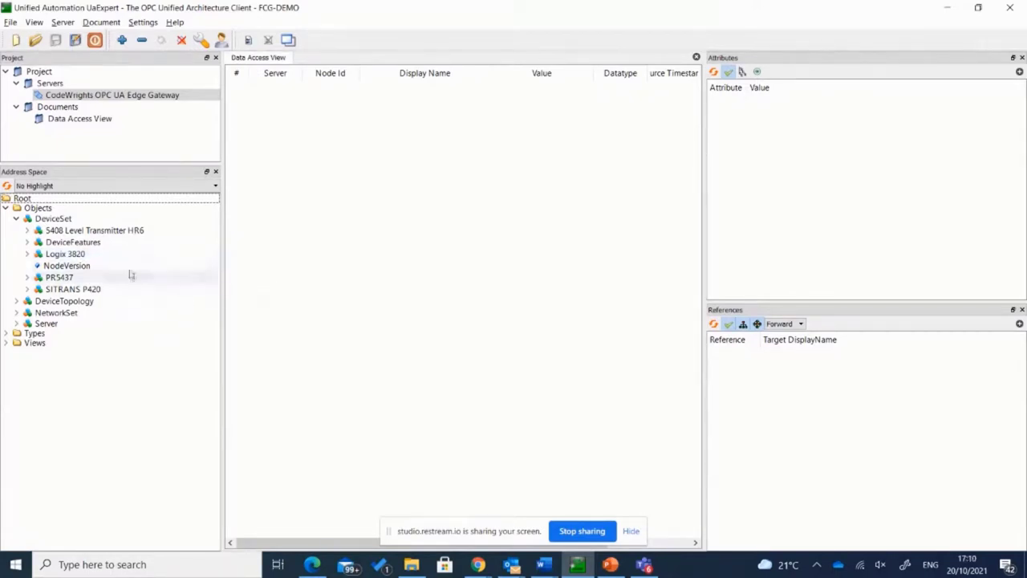
{"action": "left_click", "coordinate": [27, 231]}
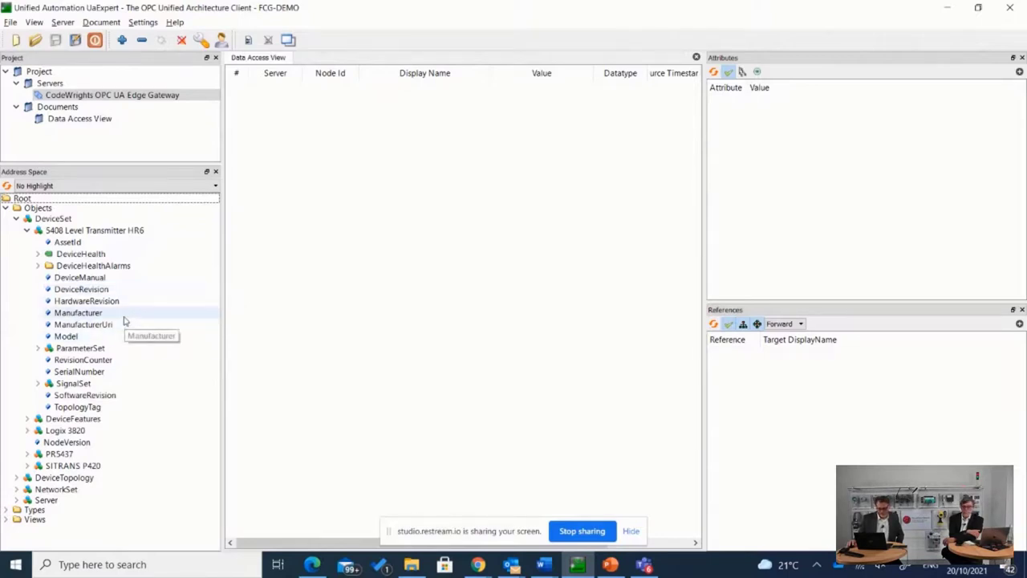
{"action": "left_click_drag", "start_coordinate": [126, 315], "coordinate": [356, 188]}
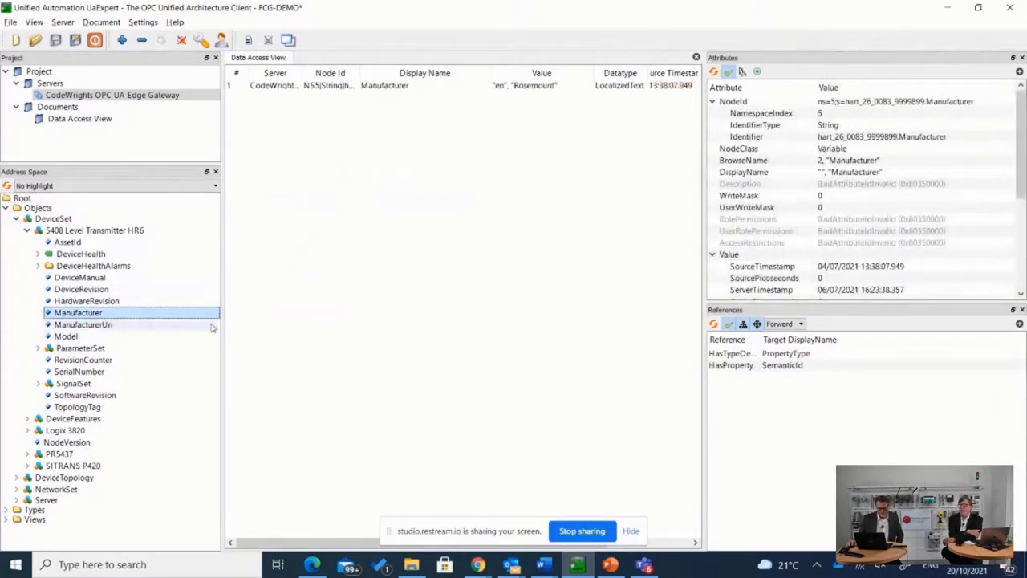
{"action": "left_click_drag", "start_coordinate": [106, 340], "coordinate": [387, 157]}
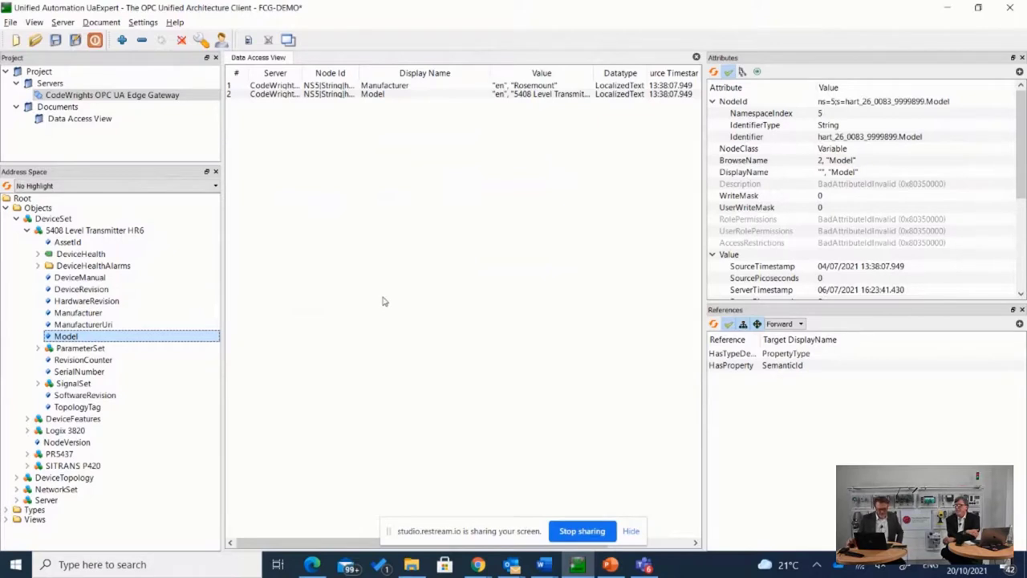
Expand the Logix 3820 device and add its Manufacturer and Model nodes to the Data Access View.
{"action": "left_click", "coordinate": [27, 432]}
{"action": "left_click_drag", "start_coordinate": [218, 325], "coordinate": [220, 373]}
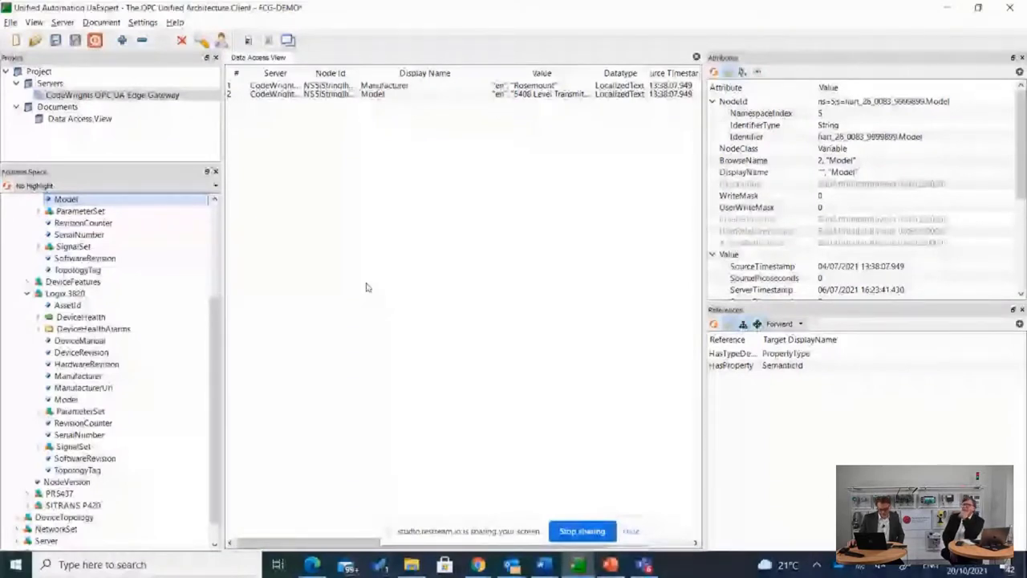
{"action": "left_click_drag", "start_coordinate": [188, 376], "coordinate": [329, 253]}
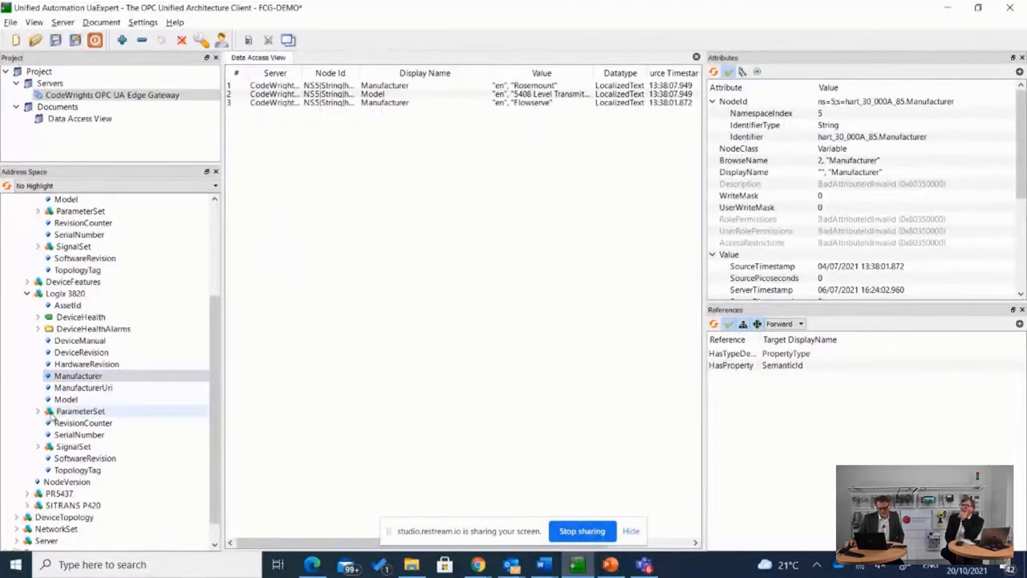
{"action": "left_click_drag", "start_coordinate": [63, 399], "coordinate": [321, 223]}
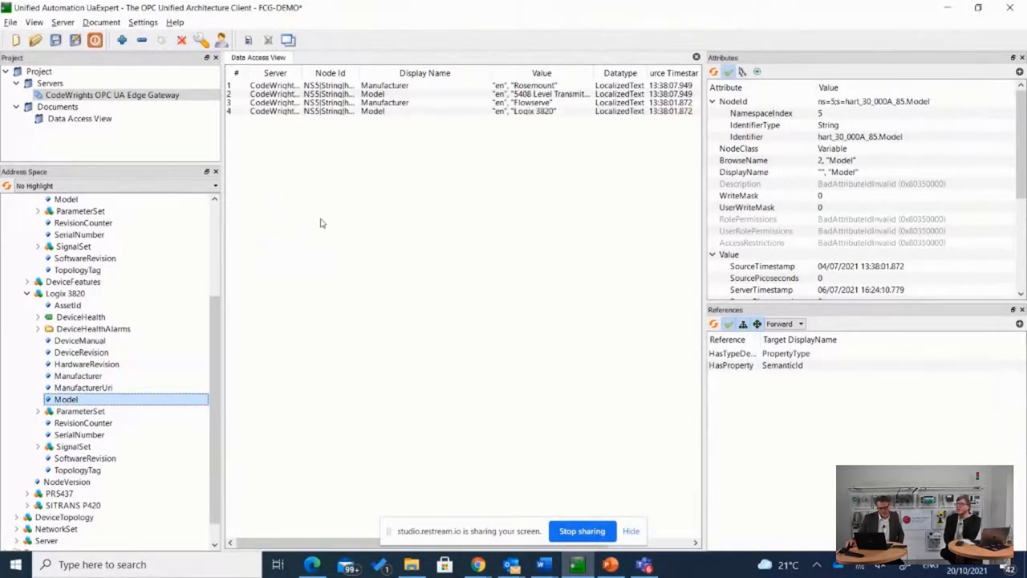
Add the DeviceHealth node of the Logix 3820 to the Data Access View.
{"action": "left_click", "coordinate": [71, 318]}
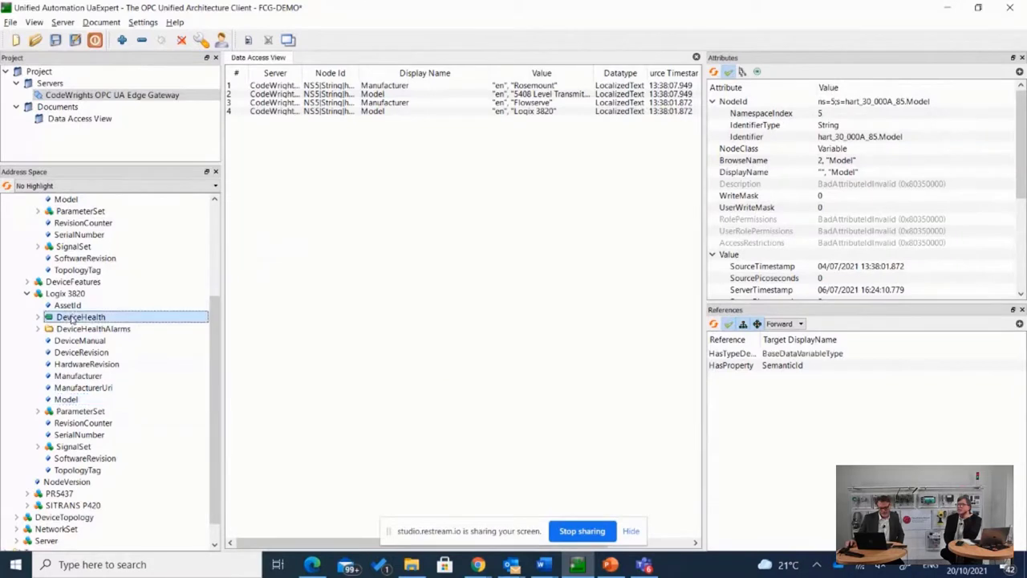
{"action": "left_click_drag", "start_coordinate": [70, 318], "coordinate": [318, 199]}
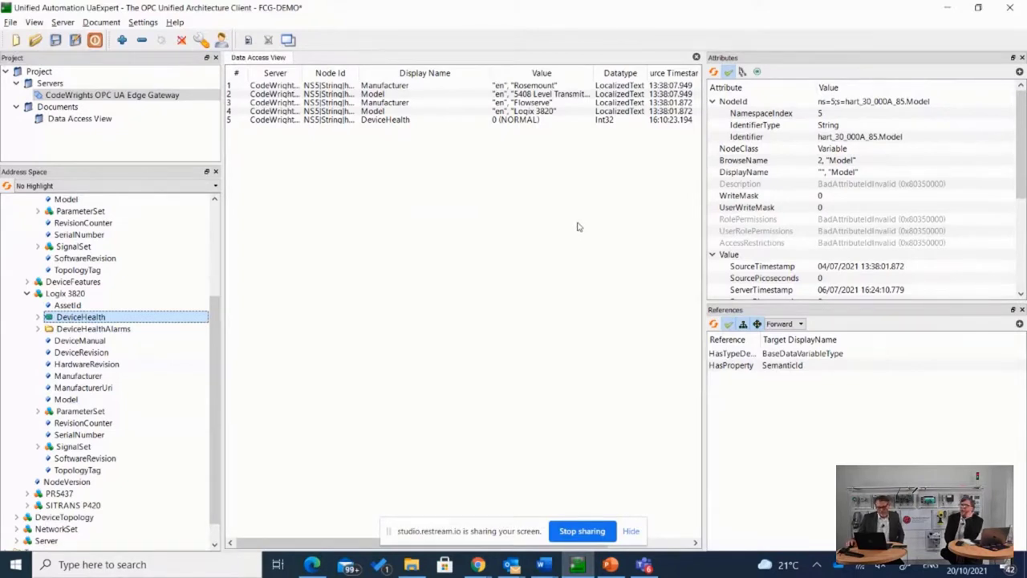
Expand the Logix 3820's ParameterSet and look through its list of parameters.
{"action": "scroll", "coordinate": [219, 391], "scroll_direction": "down", "scroll_amount": 1}
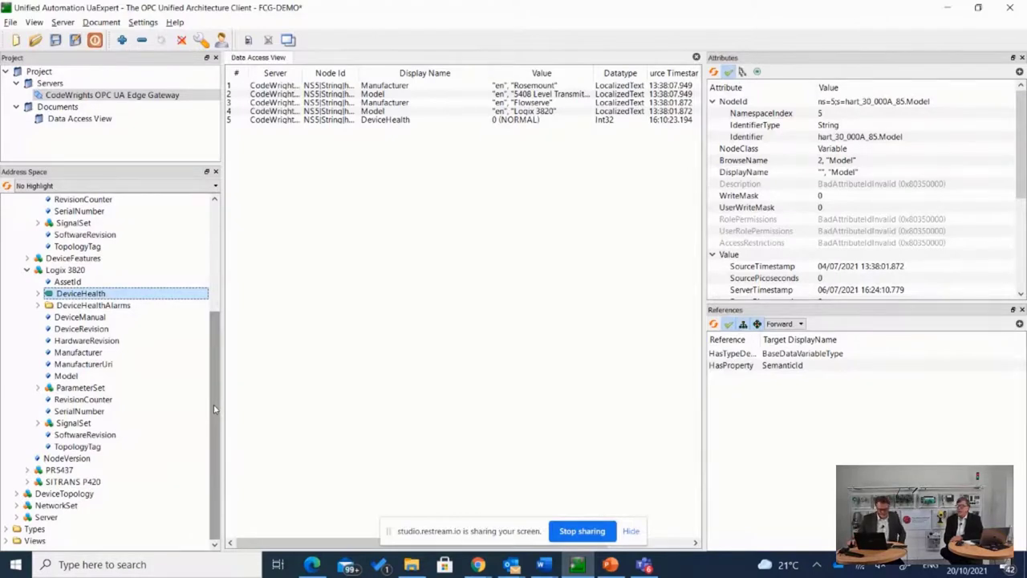
{"action": "left_click", "coordinate": [38, 388]}
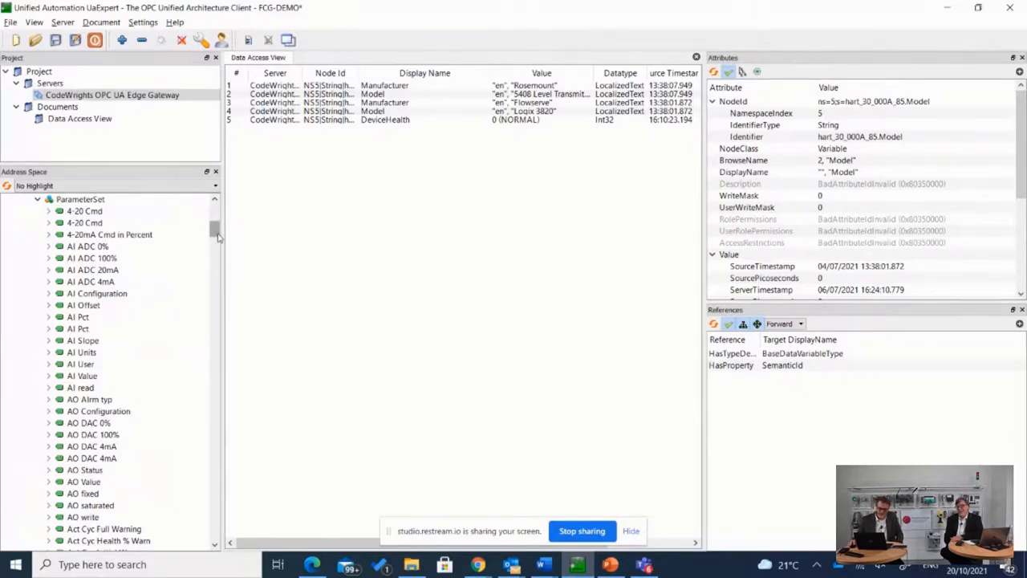
{"action": "mouse_move", "coordinate": [214, 230]}
{"action": "left_mouse_down"}
{"action": "mouse_move", "coordinate": [213, 324]}
{"action": "mouse_move", "coordinate": [200, 233]}
{"action": "left_mouse_up"}
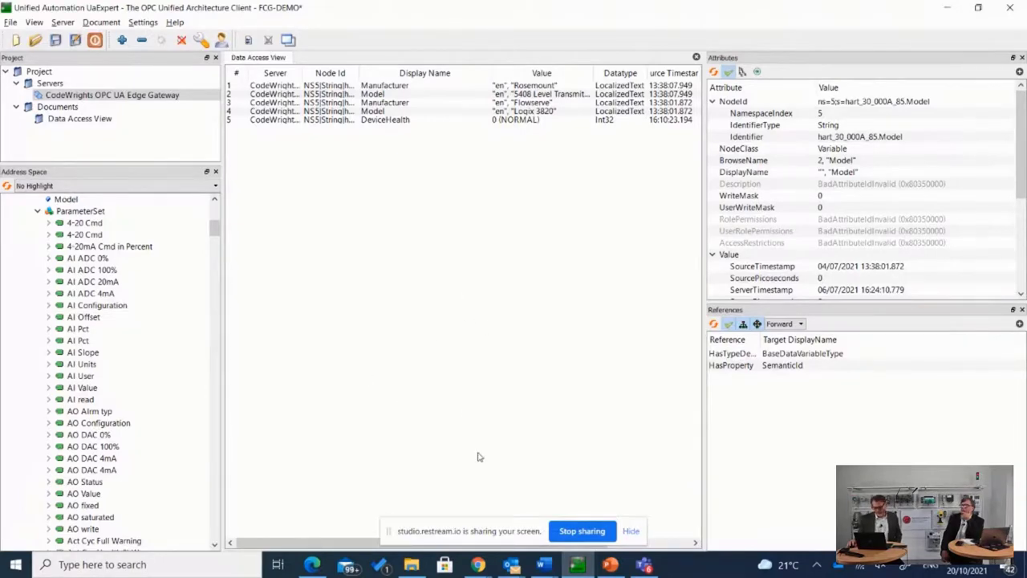
Clear away the open application windows and switch to the Flowserve RedRaven Insight Portal in Chrome.
{"action": "left_click", "coordinate": [948, 8]}
{"action": "left_click", "coordinate": [952, 11]}
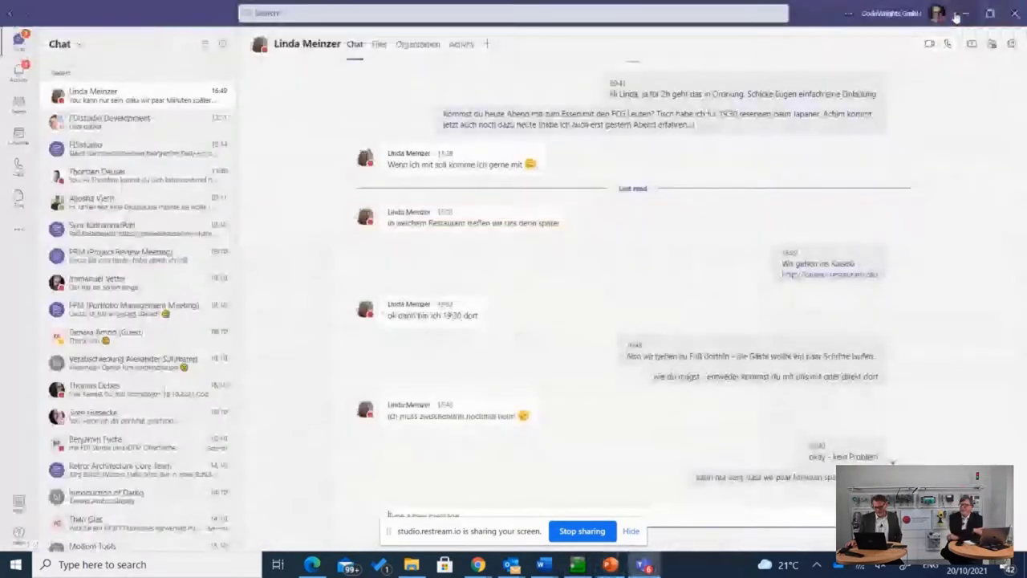
{"action": "left_click", "coordinate": [953, 13]}
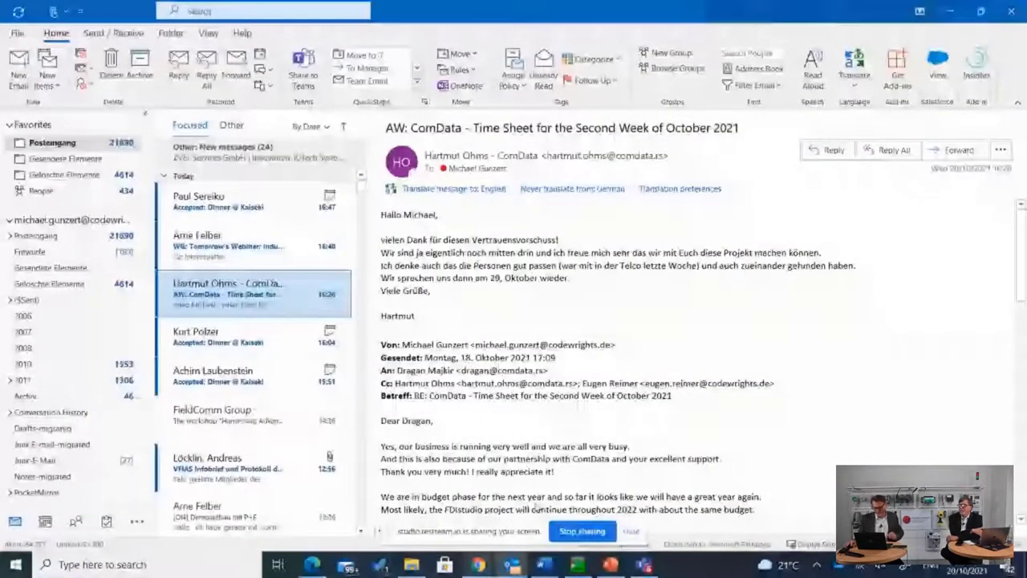
{"action": "key", "text": "alt+Tab"}
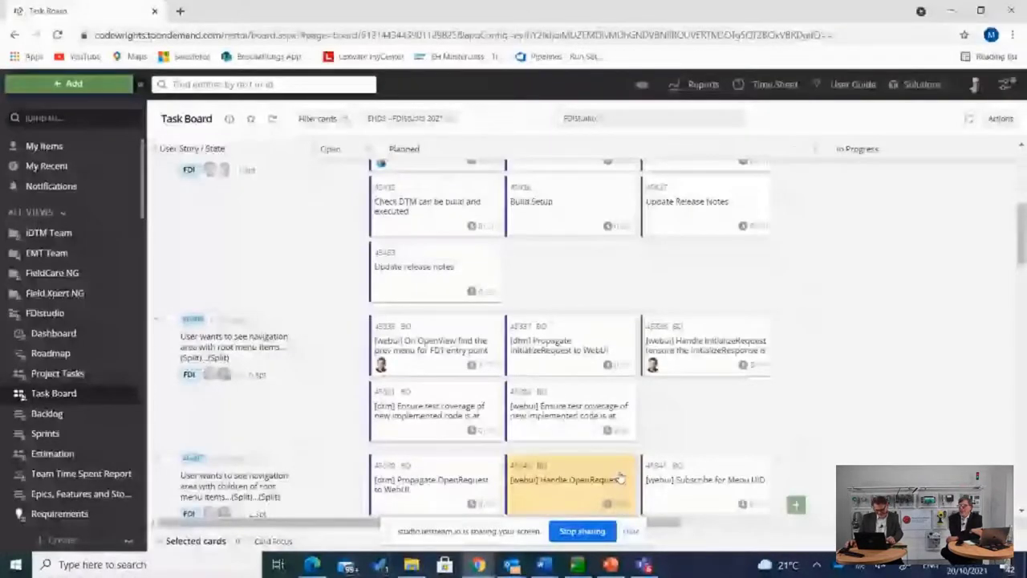
{"action": "key", "text": "alt+Tab"}
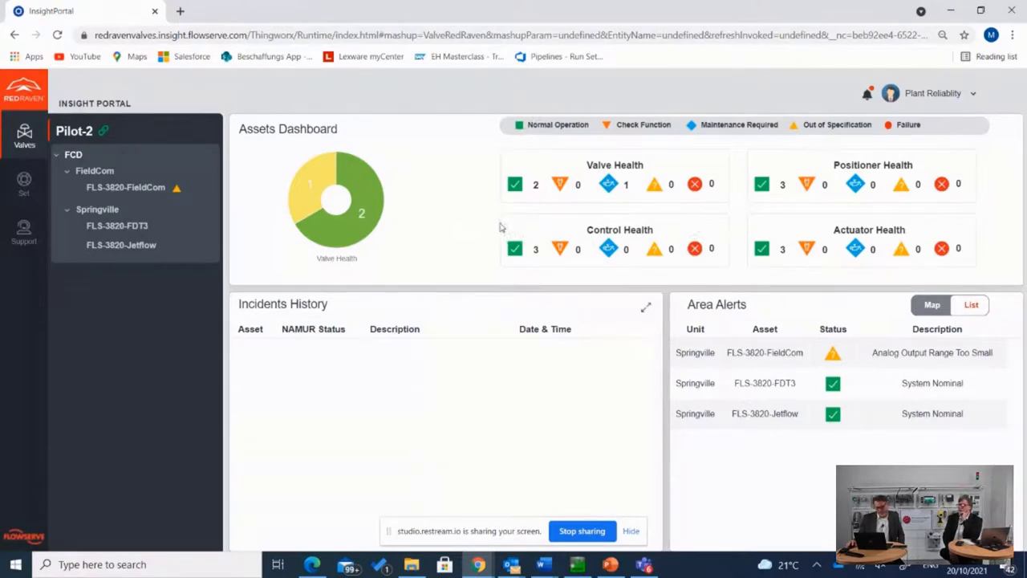
Show the area alerts on the map, select the FieldCom unit and view the FLS-3820-FieldCom valve's dashboard.
{"action": "left_click", "coordinate": [931, 311]}
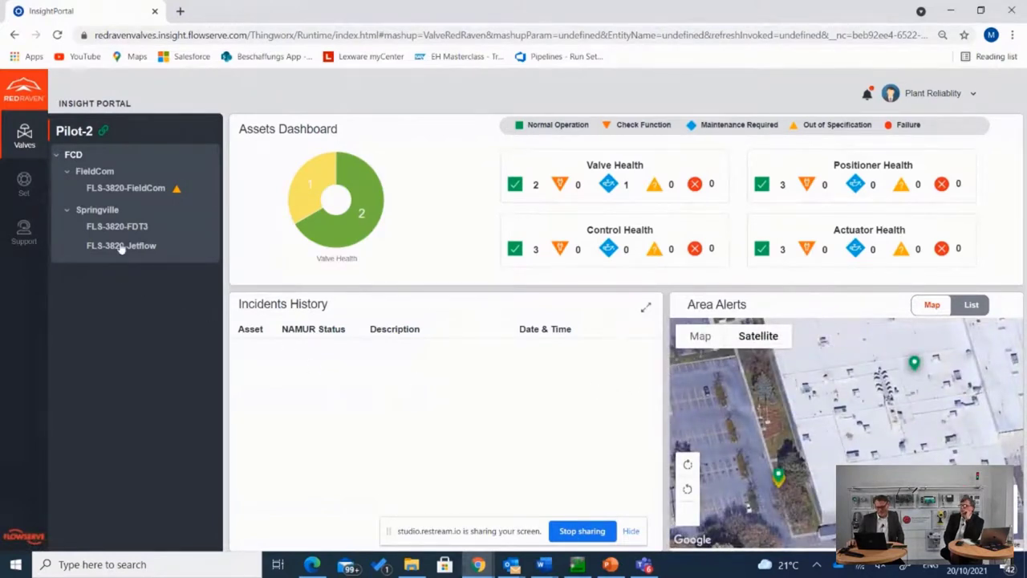
{"action": "left_click", "coordinate": [102, 175]}
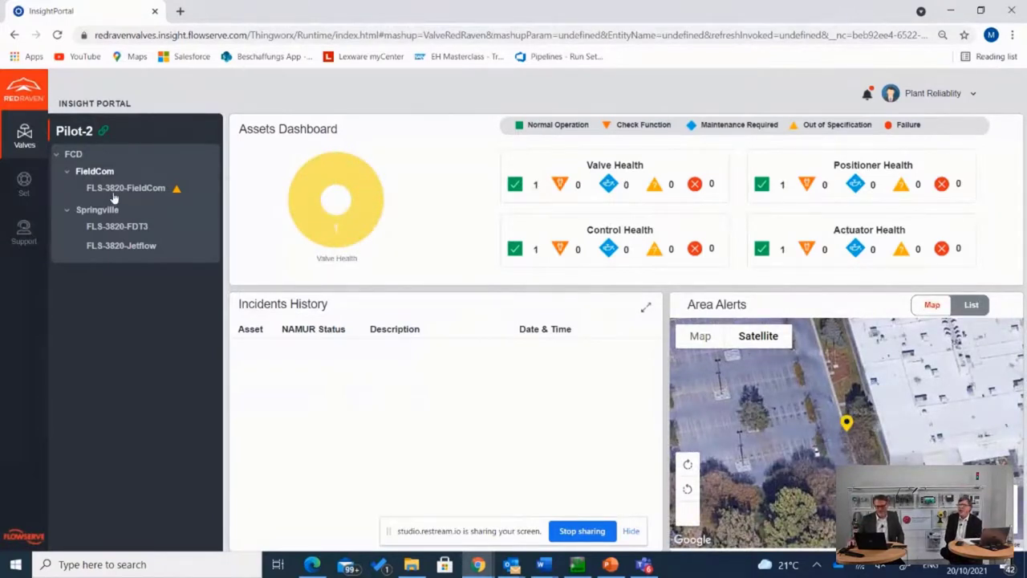
{"action": "left_click", "coordinate": [110, 192]}
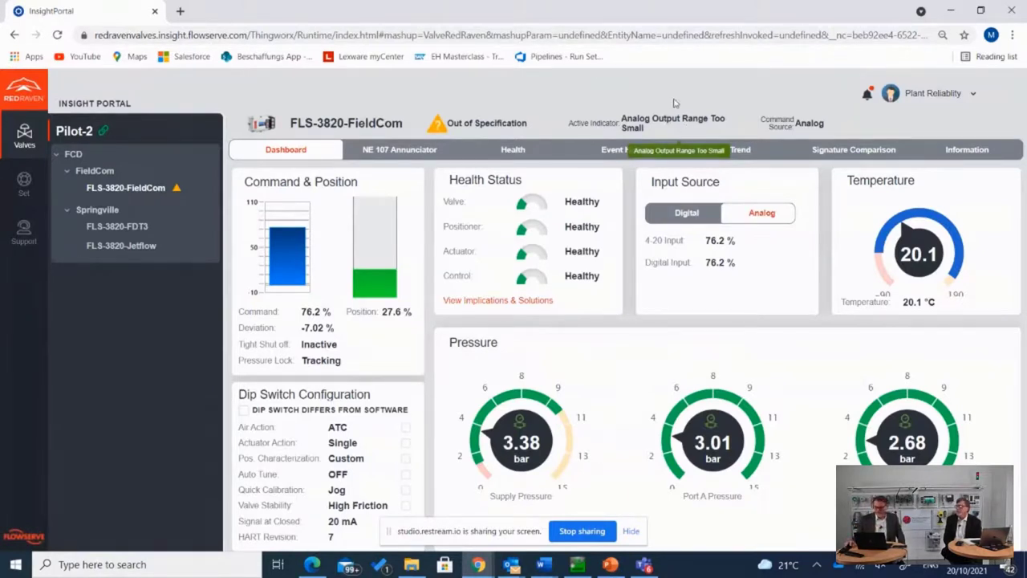
Review the FLS-3820-FieldCom valve's NE 107 Annunciator statuses, its position Trend and its Information page.
{"action": "left_click", "coordinate": [392, 152]}
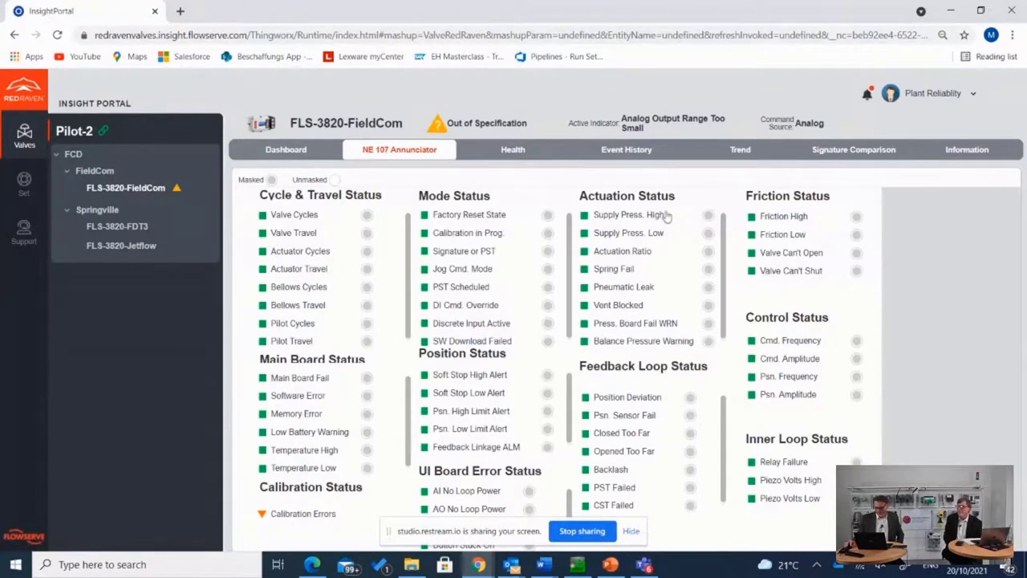
{"action": "left_click", "coordinate": [740, 153]}
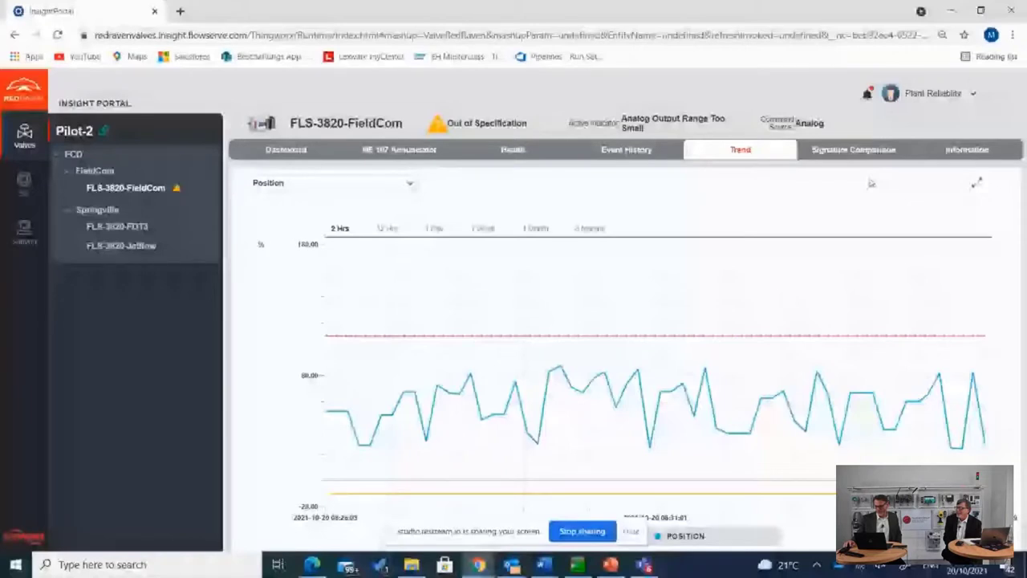
{"action": "left_click", "coordinate": [967, 153]}
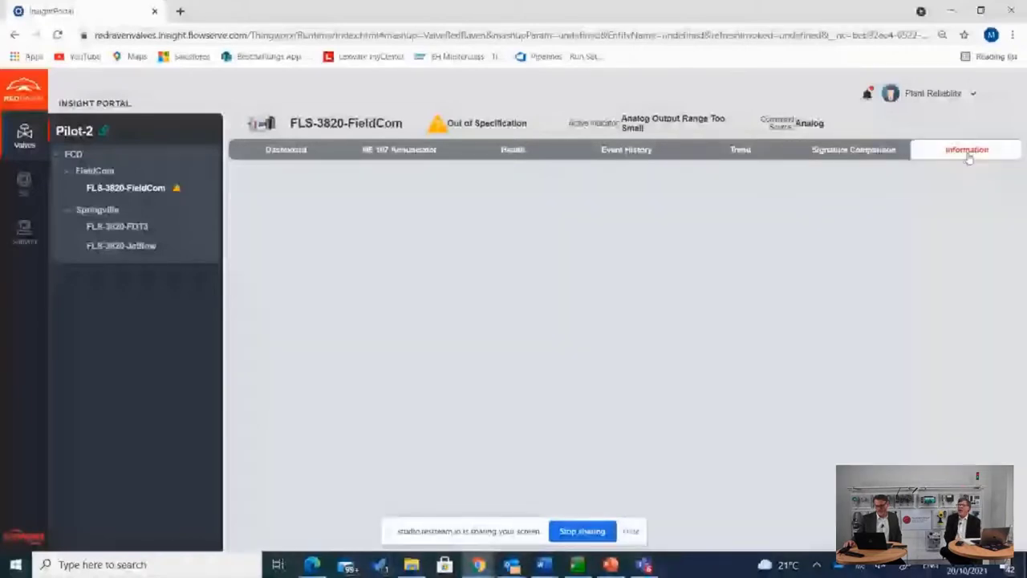